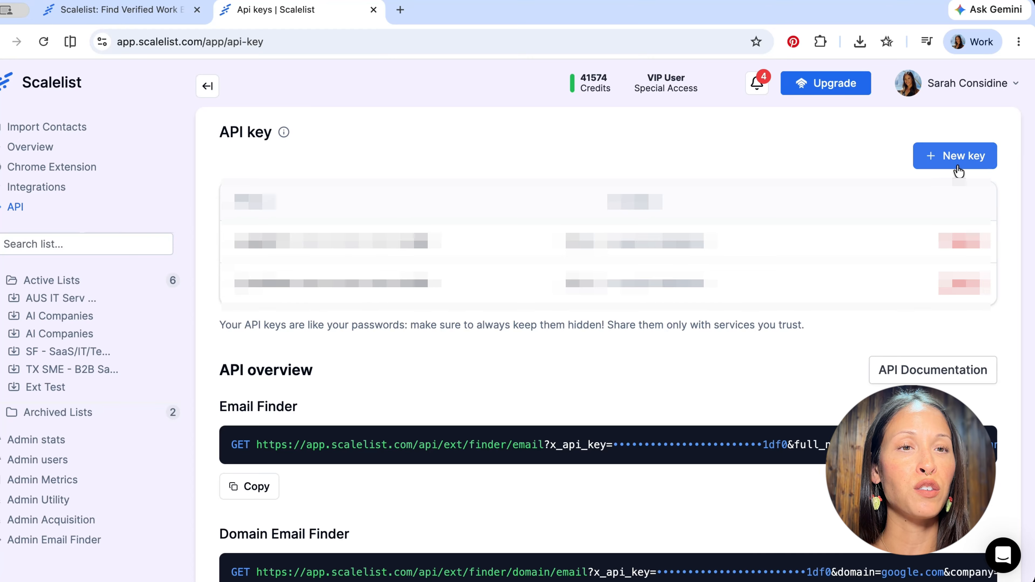
Create a new API key in Scalelist
left_click(948, 166)
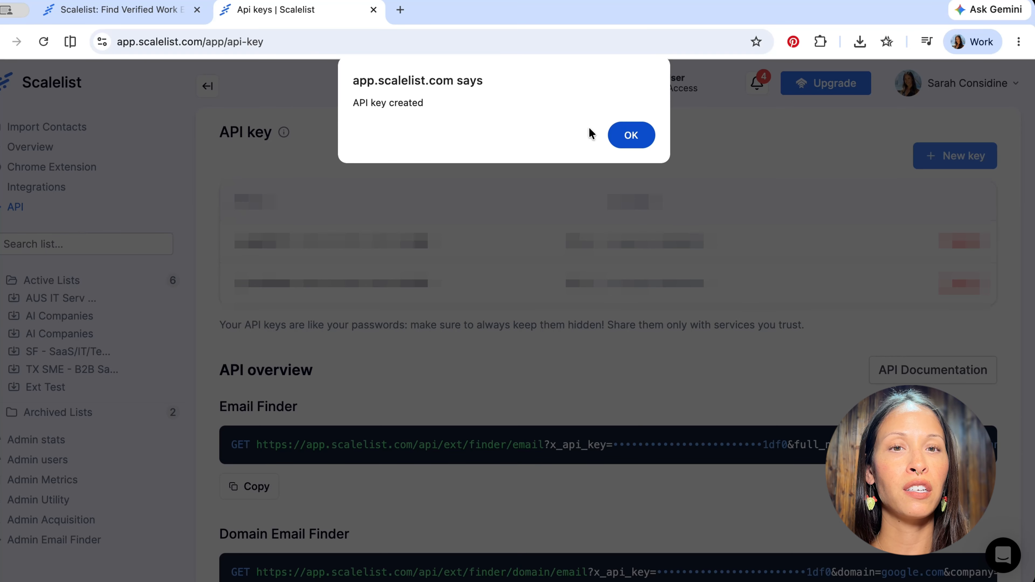
left_click(631, 136)
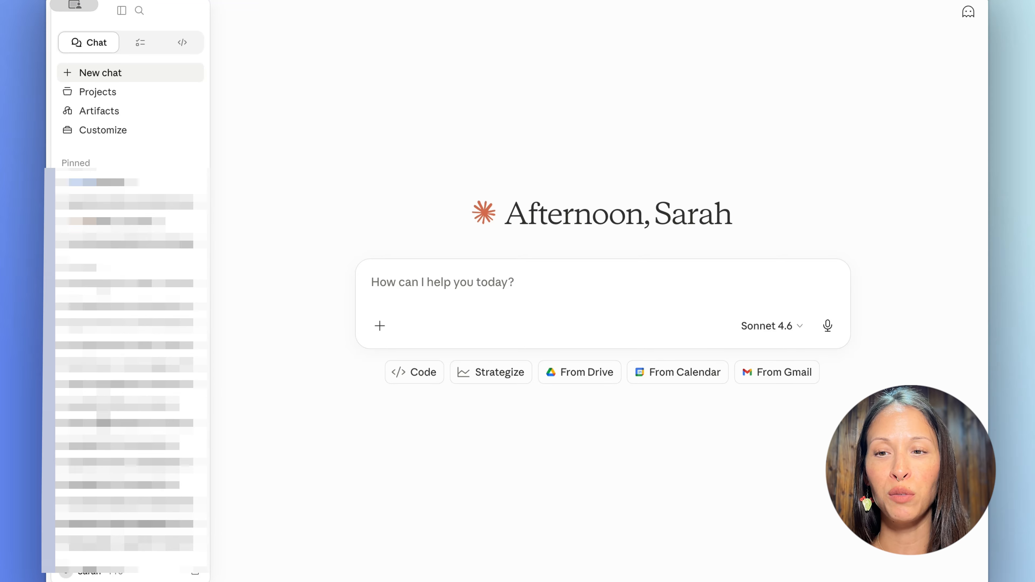
Switch to Claude and set up a custom connector named Scalelist, pasting in its remote MCP server URL
left_click(103, 135)
left_click(119, 76)
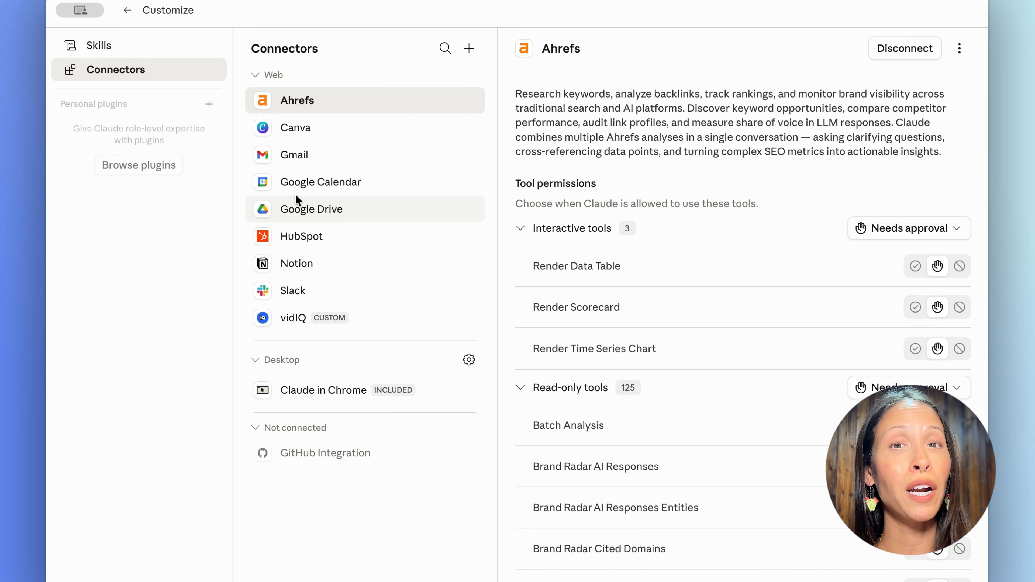
left_click(470, 50)
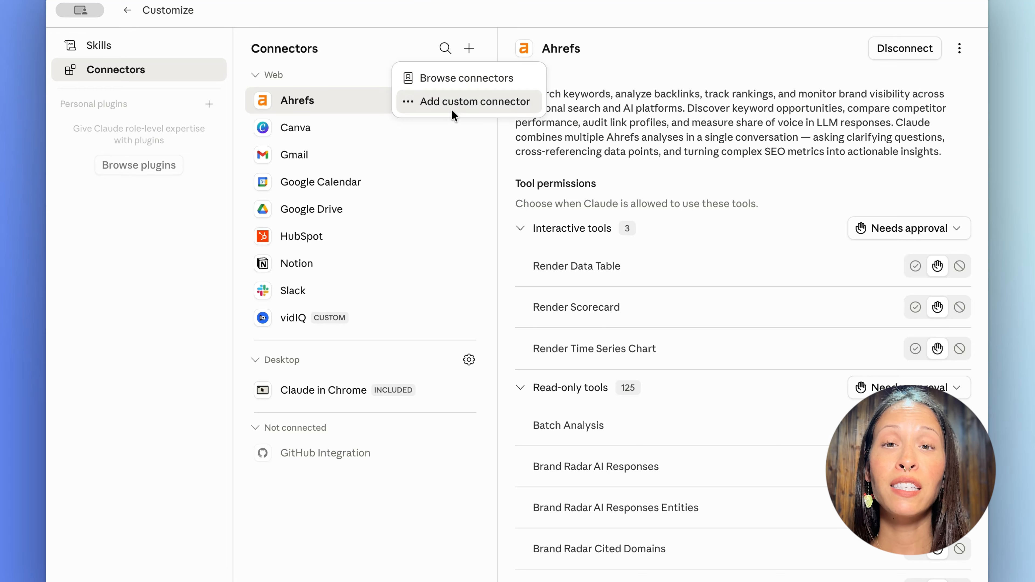
left_click(450, 103)
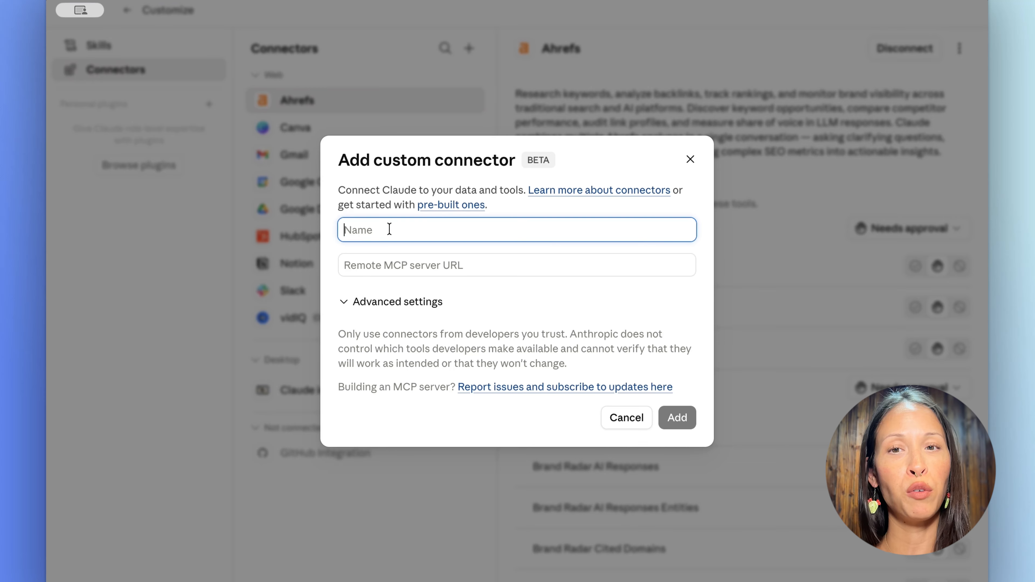
type("Scalelist")
left_click(378, 267)
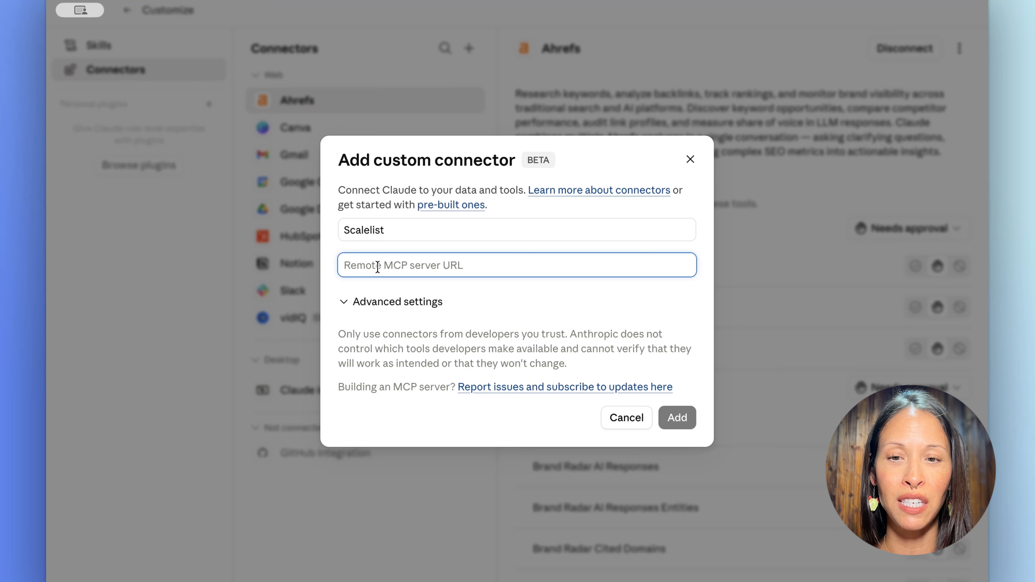
type("https://mcp.scalelist.com/?x_api_key=")
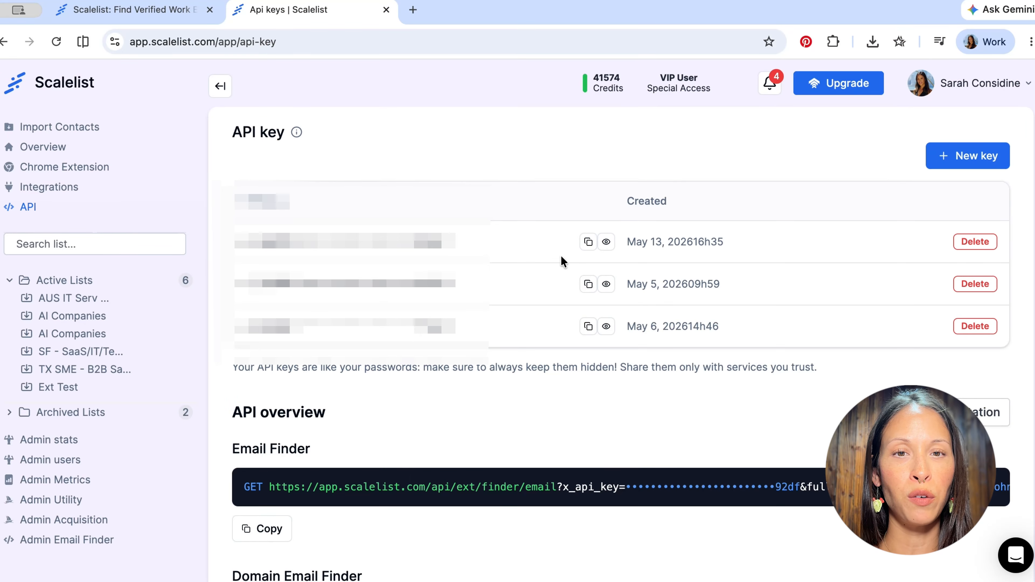
Copy the newest API key from Scalelist into the custom connector's server URL in Claude and add the connector
left_click(588, 243)
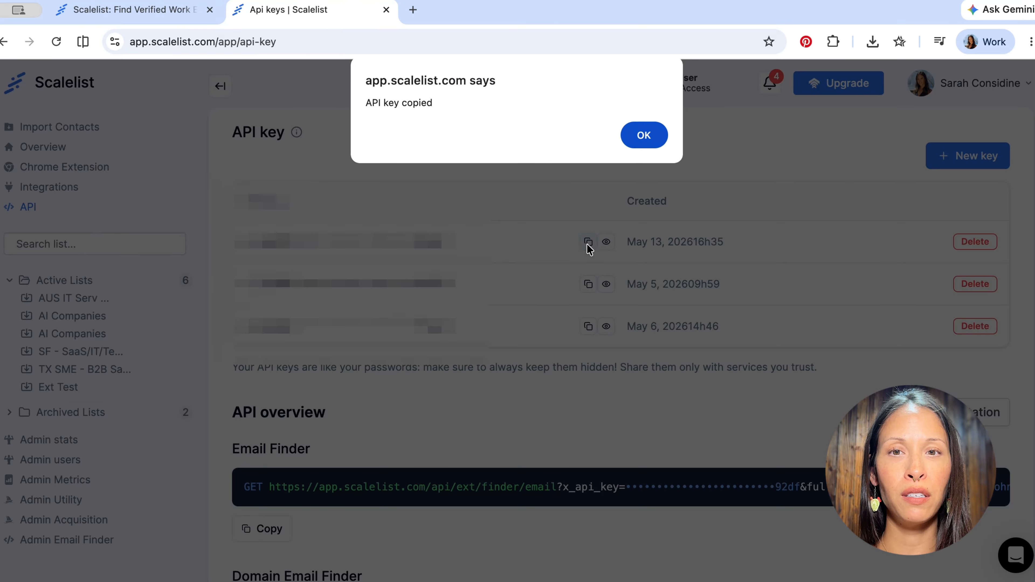
left_click(645, 138)
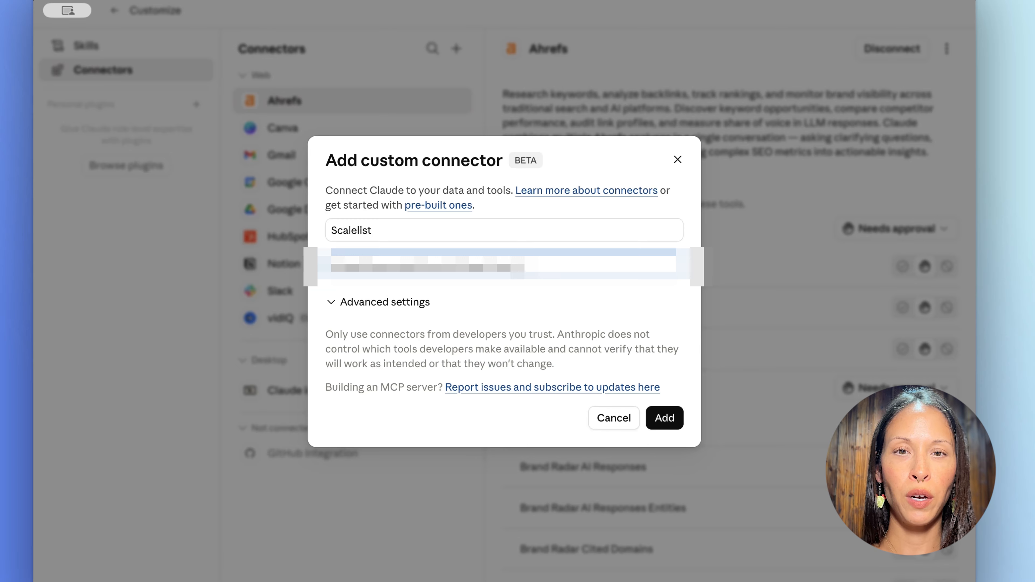
key("super+v")
left_click(665, 418)
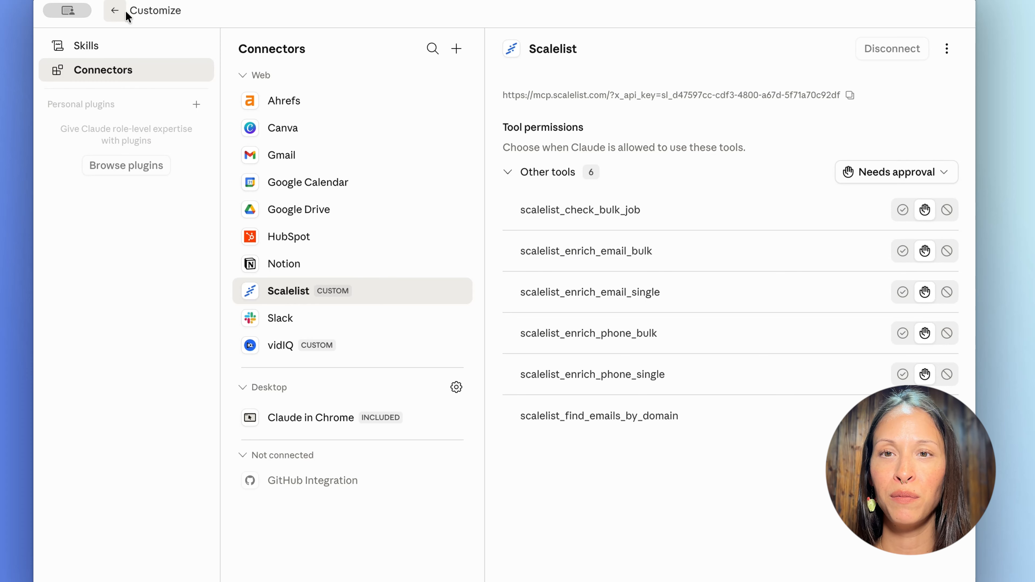
Leave the customization page and send the chat question "Are you connected to my Scalelist MCP?"
left_click(112, 10)
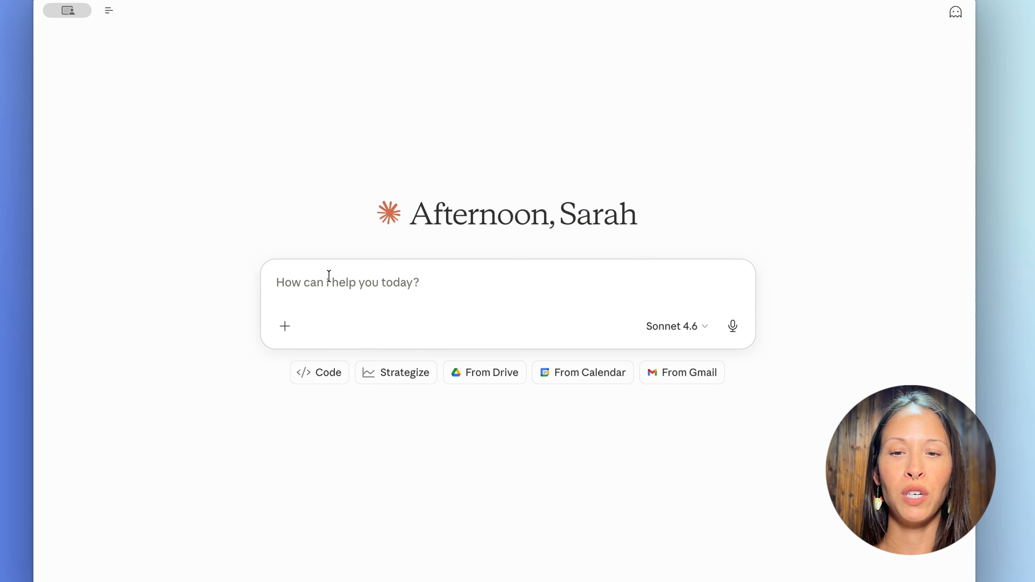
left_click(329, 276)
type("Are you connected to ")
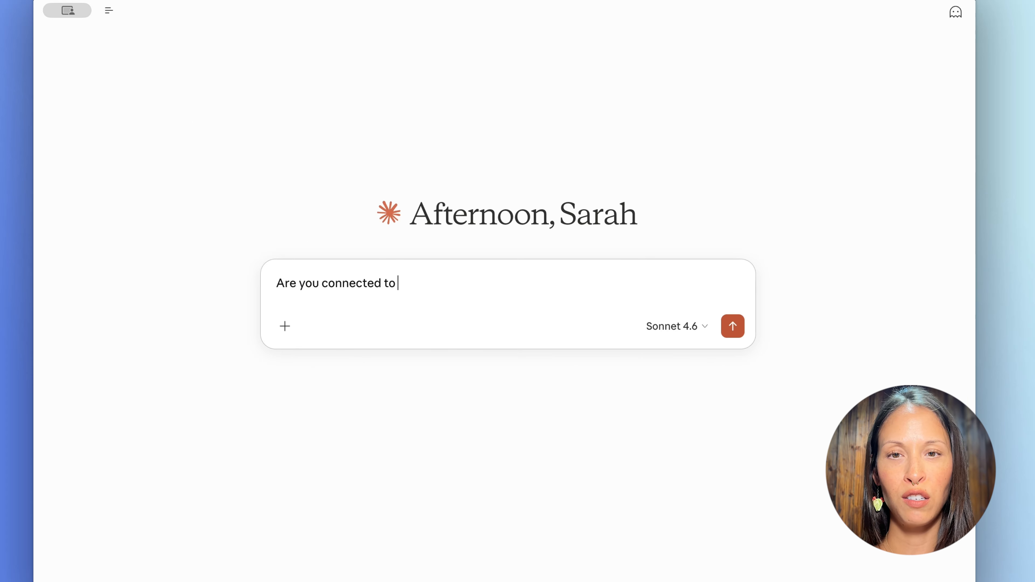
type("my M")
type("cael")
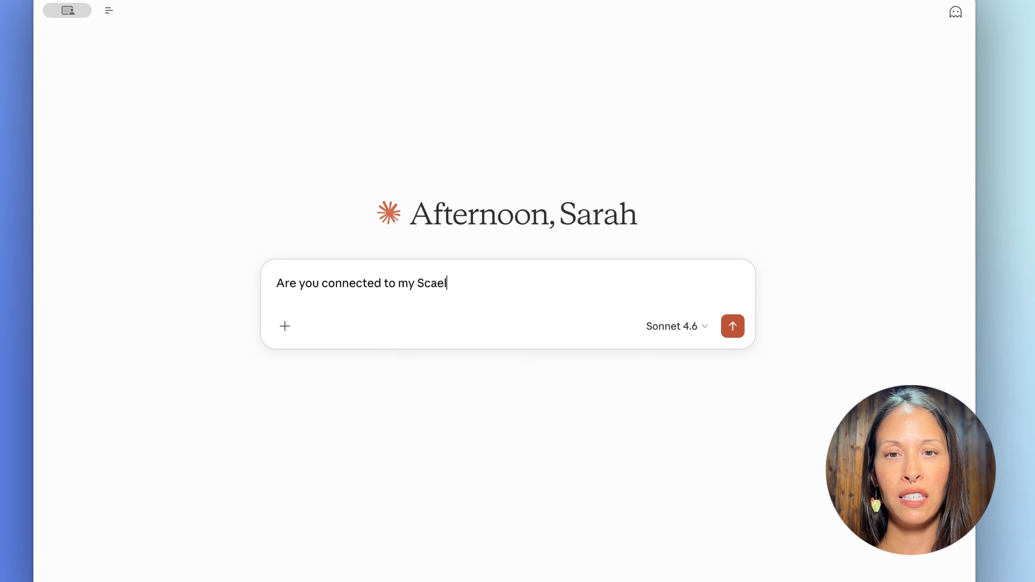
key("BackSpace")
key("BackSpace")
type("lelist MCP?")
key("Return")
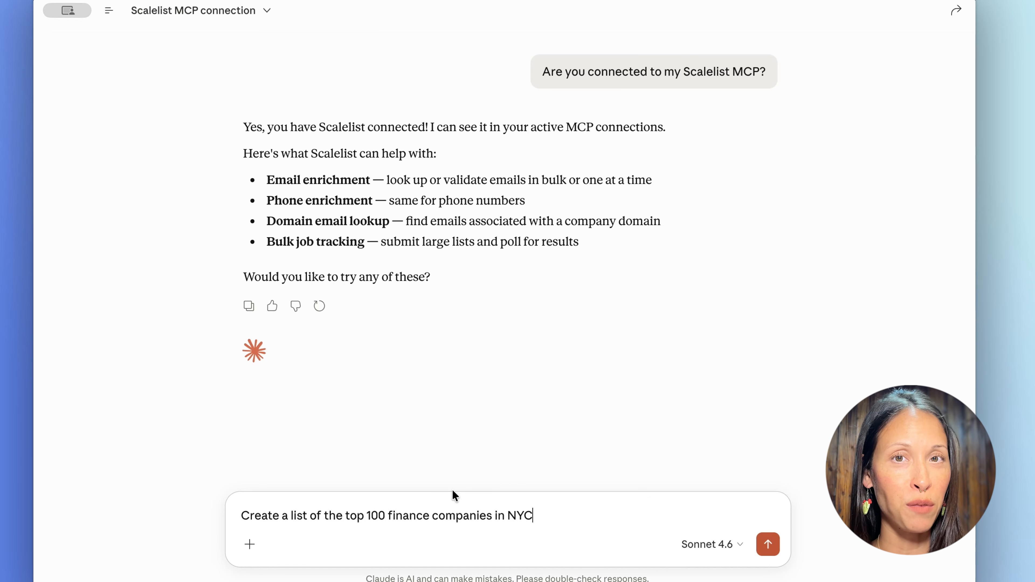
Send the prompt "Create a list of the top 100 finance companies in NYC" and review the resulting company list
key("Return")
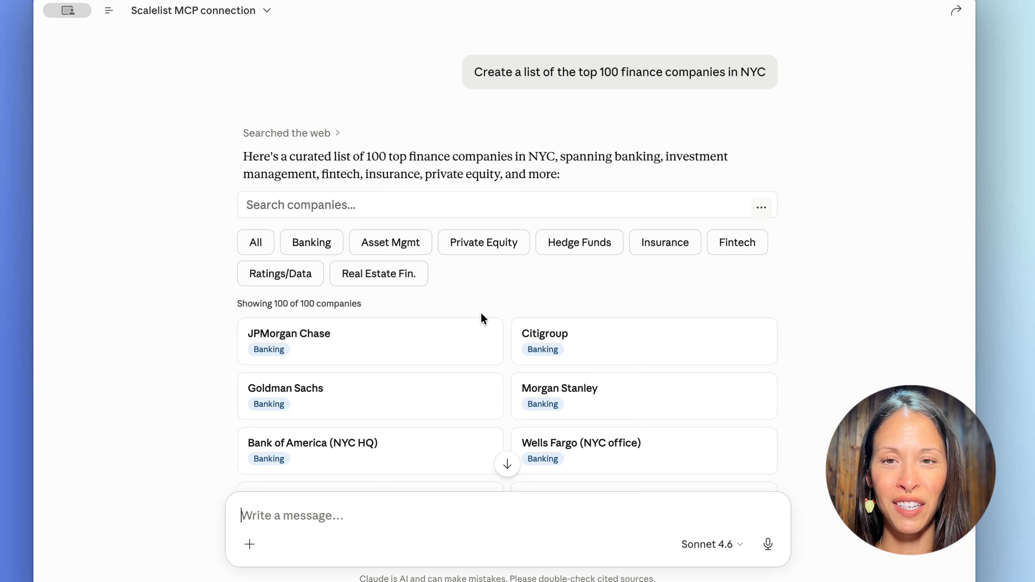
scroll(481, 317, "down", 8)
scroll(482, 317, "down", 15)
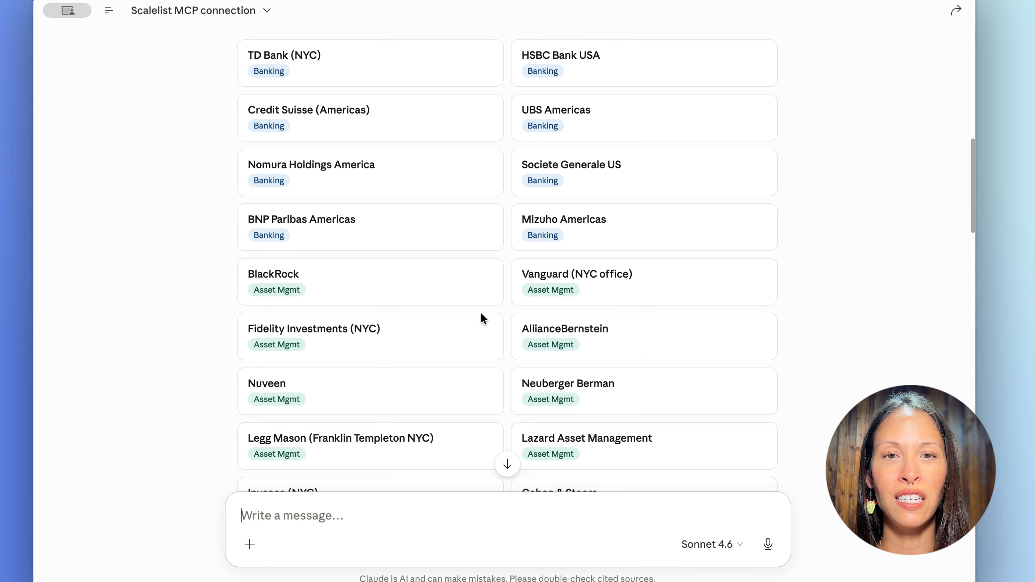
scroll(482, 318, "down", 5)
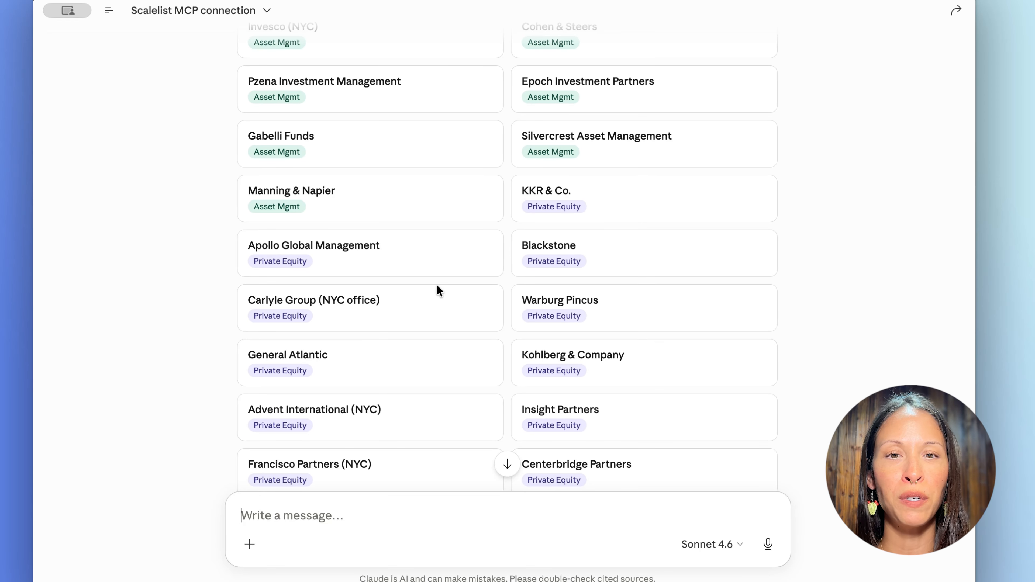
scroll(437, 285, "down", 5)
scroll(437, 285, "down", 12)
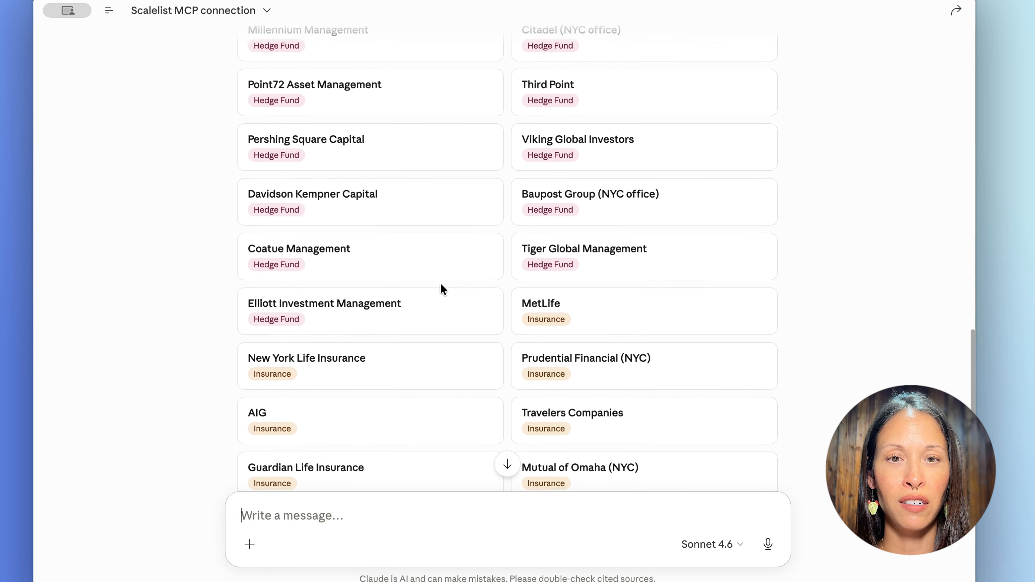
scroll(443, 288, "down", 20)
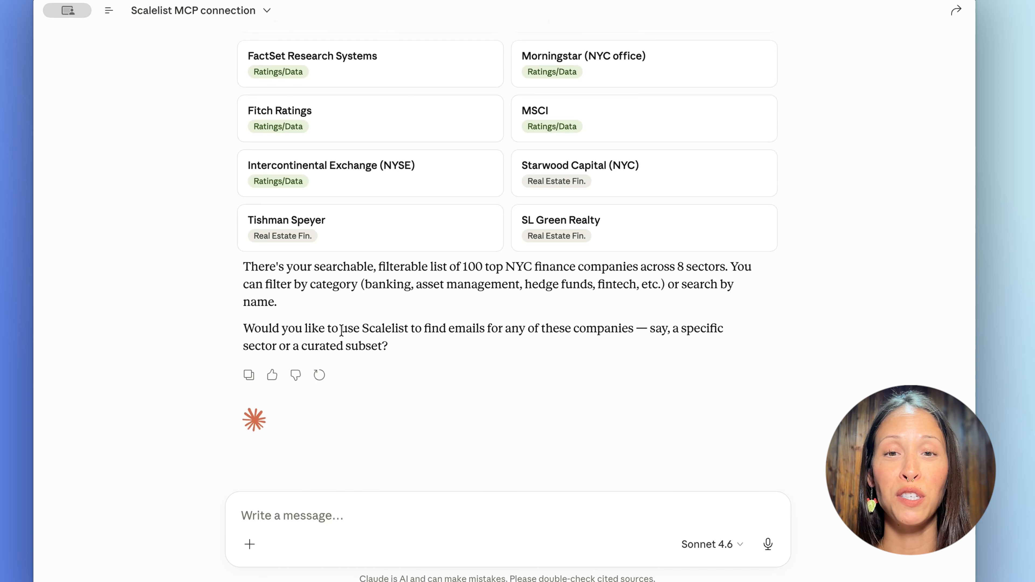
left_click_drag(341, 329, 461, 370)
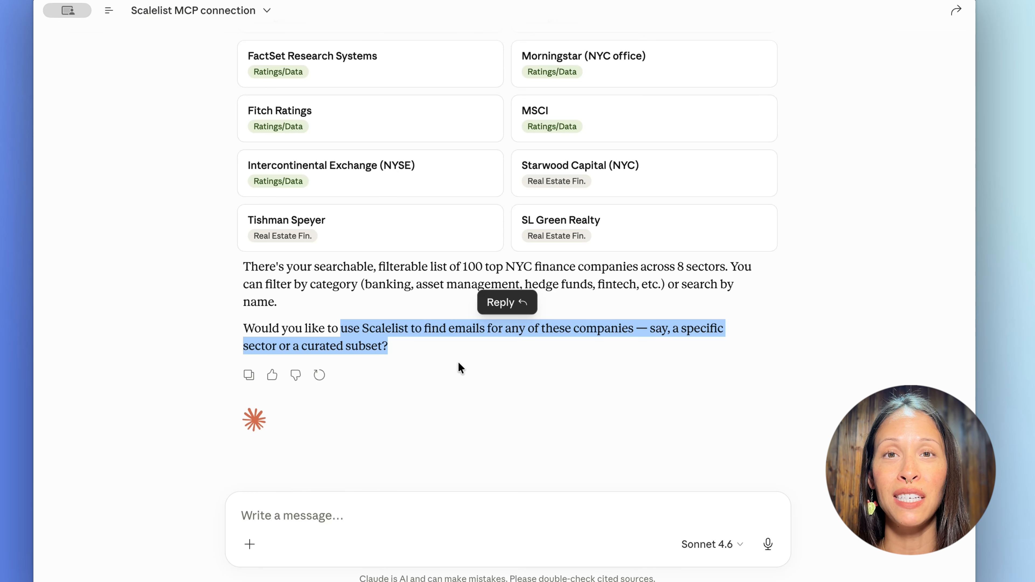
Request a web-searched spreadsheet of each company's C suite execs with first name, last name, job title, company name, website and type, and review its columns
left_click(463, 511)
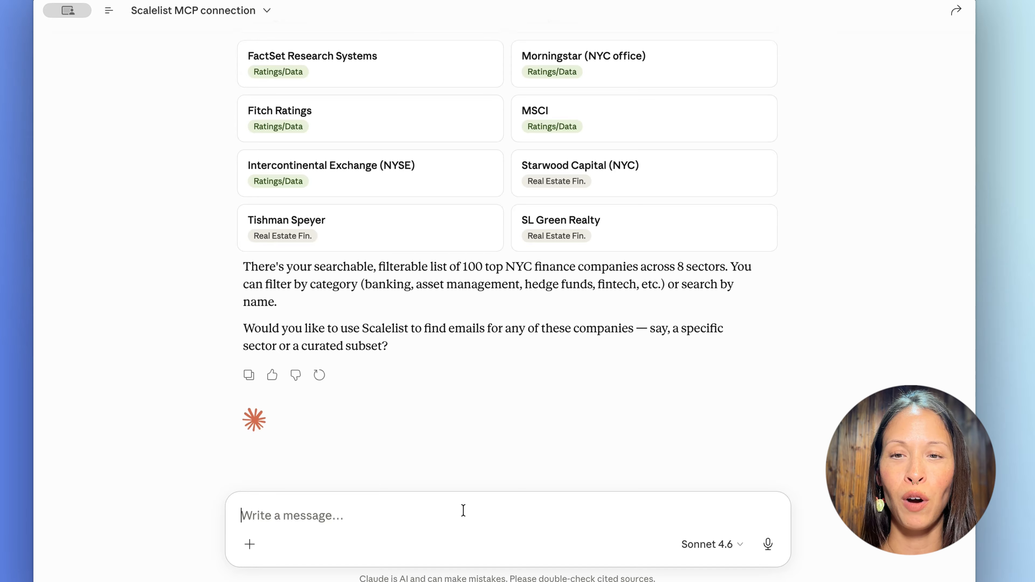
key("super+v")
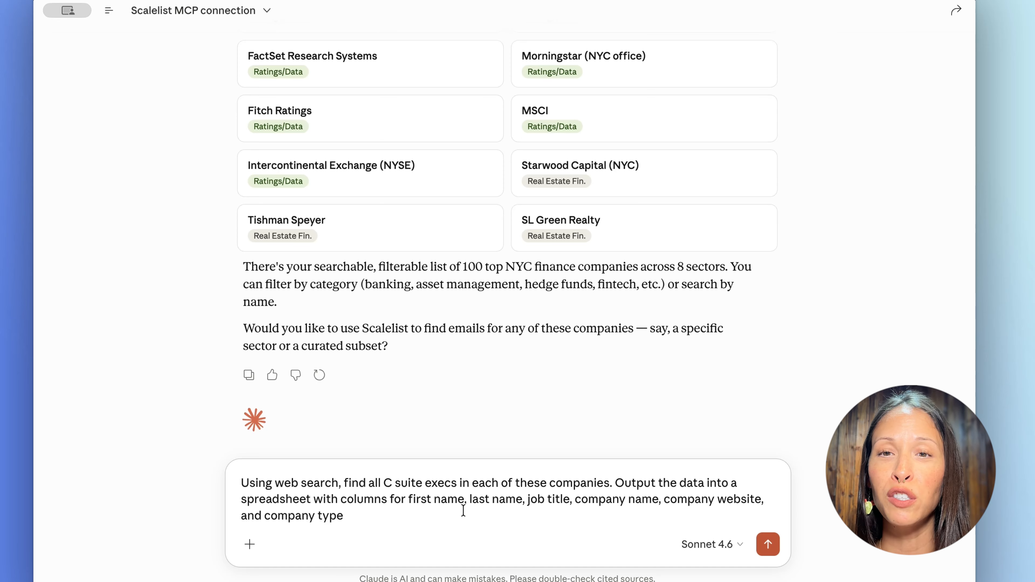
left_click(770, 543)
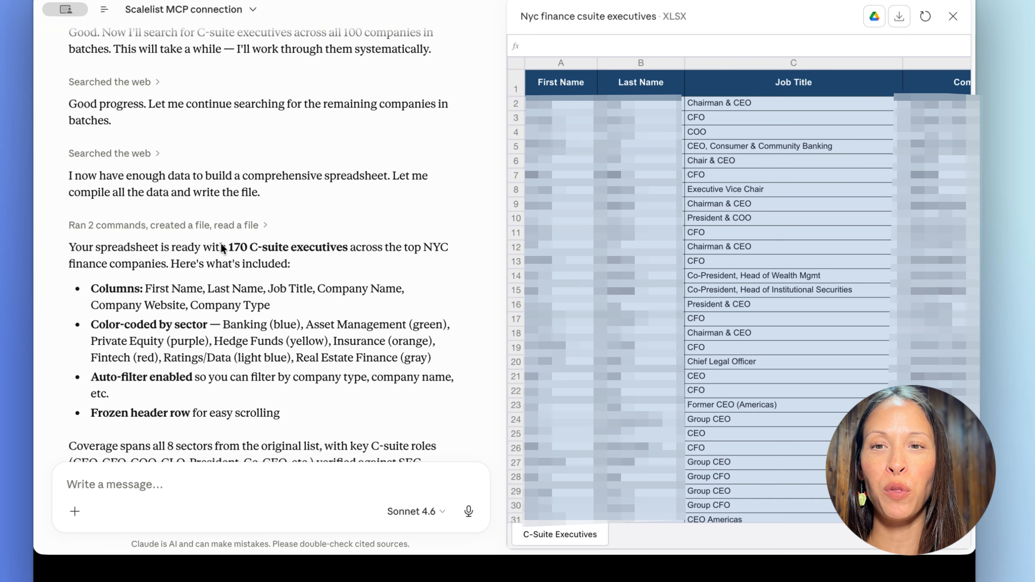
left_click_drag(349, 248, 230, 249)
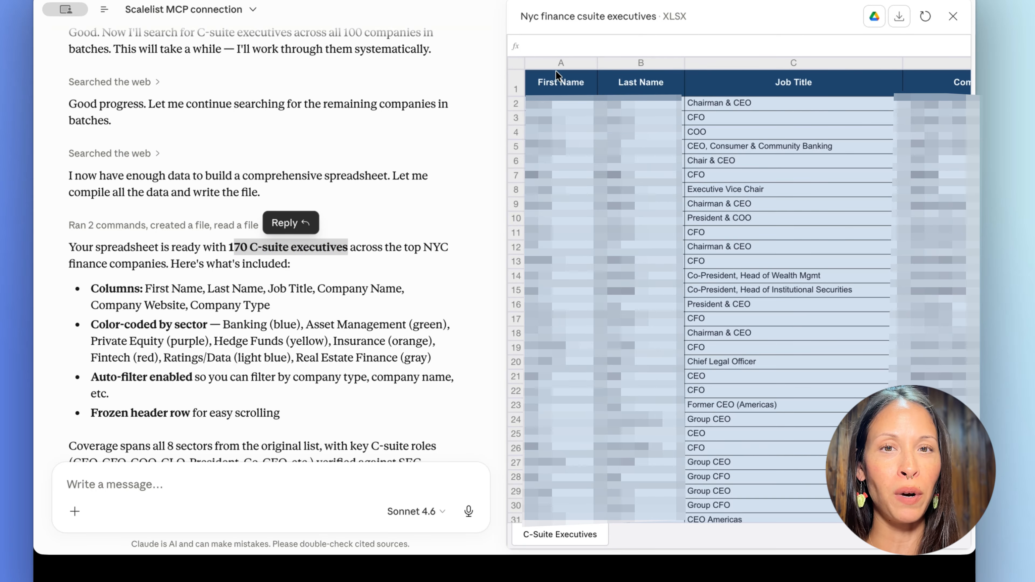
scroll(721, 105, "right", 5)
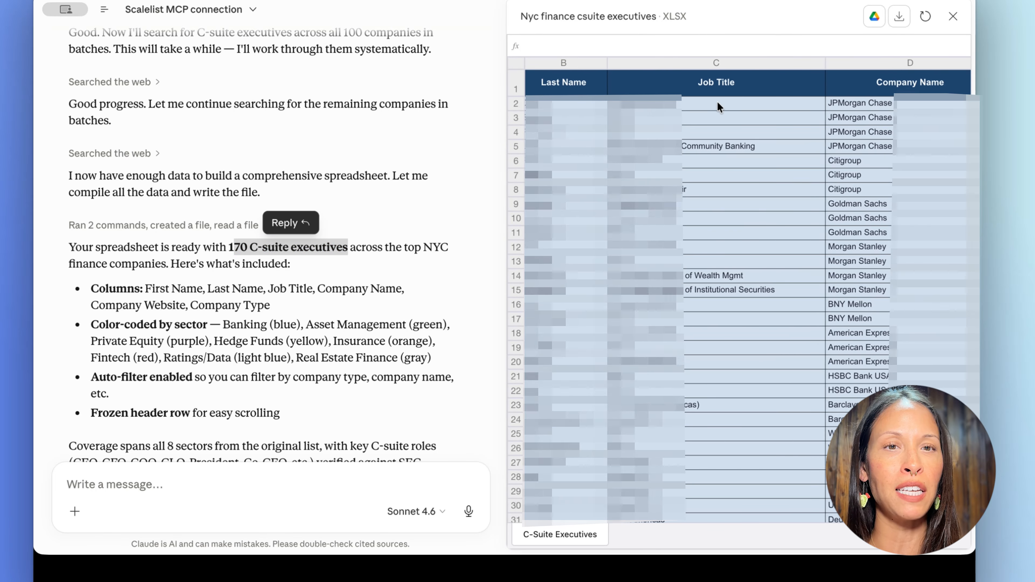
scroll(718, 107, "right", 5)
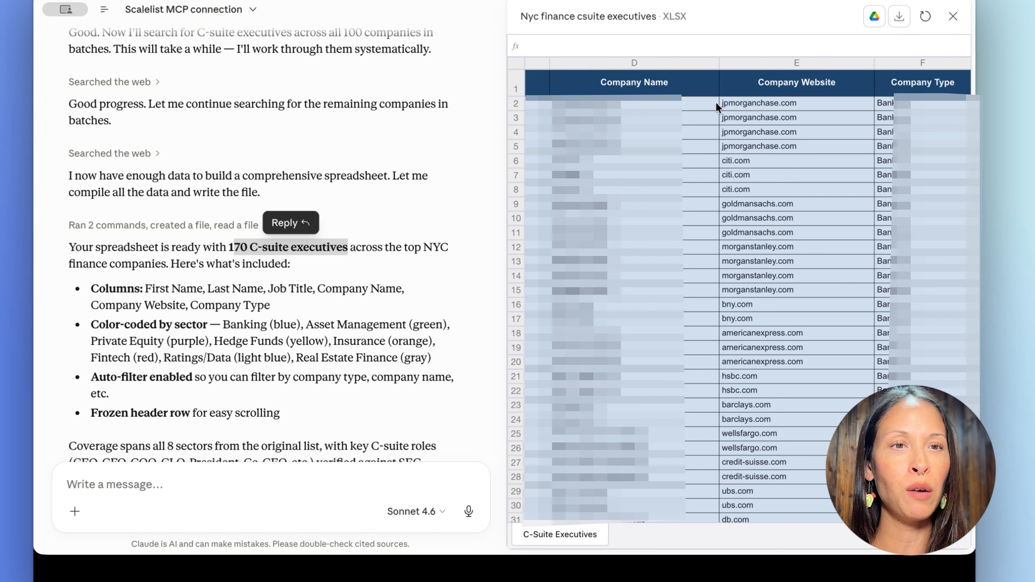
scroll(716, 107, "left", 10)
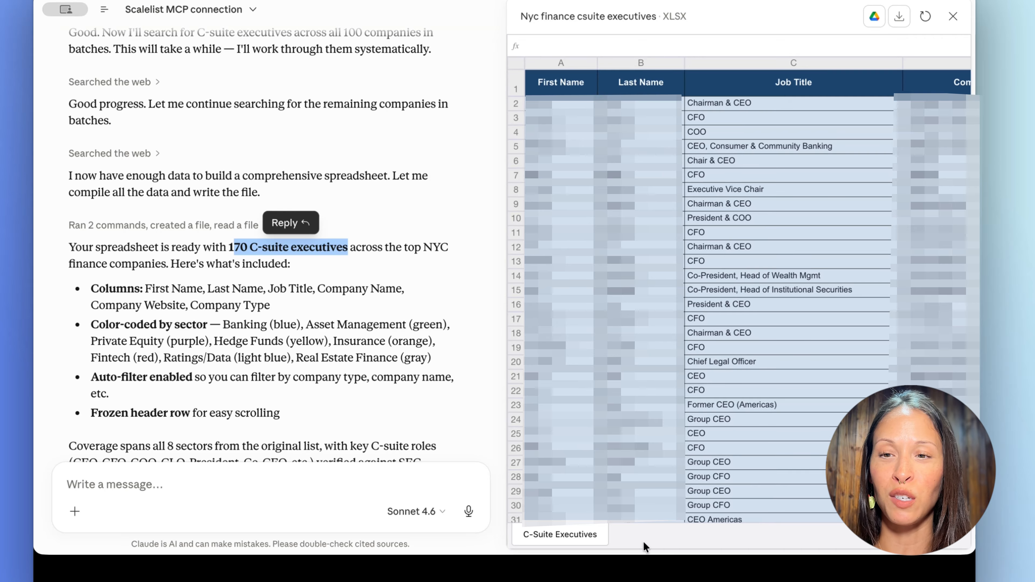
Request emails and direct mobile numbers for all contacts, adding email, email status (valid, risky, not found), phone number and phone status (found or not found) columns
left_click(378, 472)
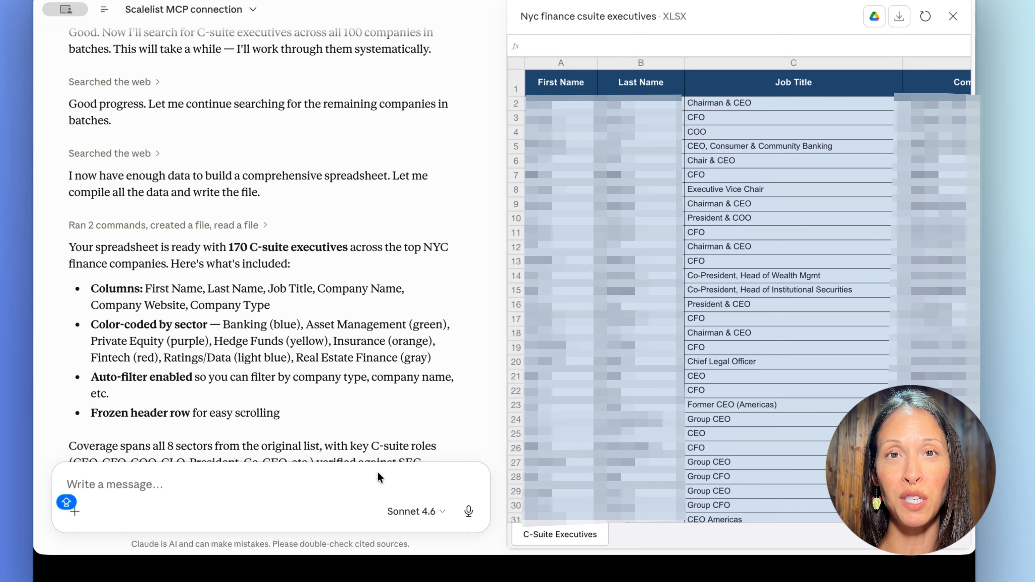
type("Find emails and direct mobile numbers for all of these contacts. Create columns for email, email status (valid, risky, not found), phone number, and phone status (found or not found)")
key("Caps_Lock")
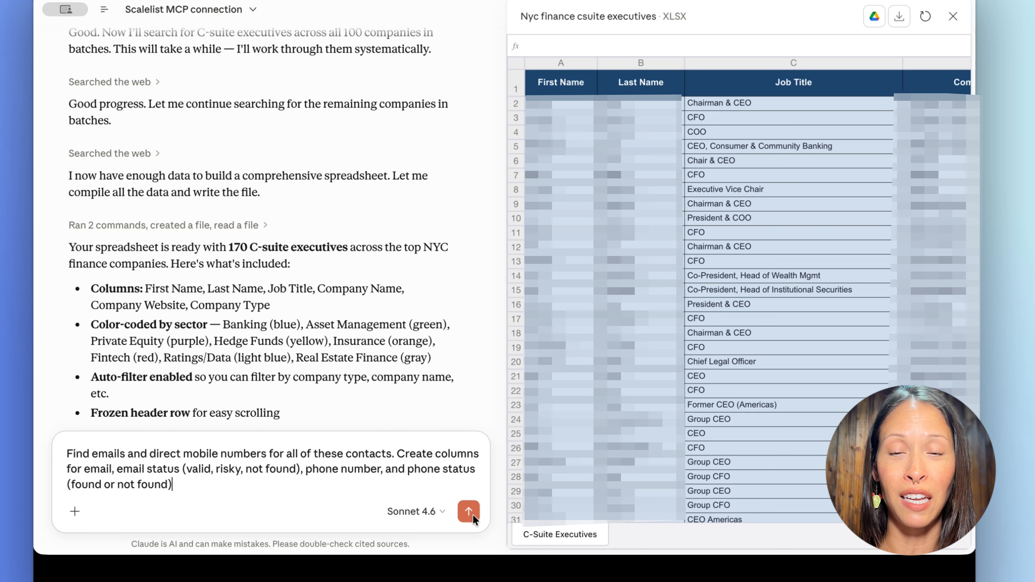
left_click(473, 515)
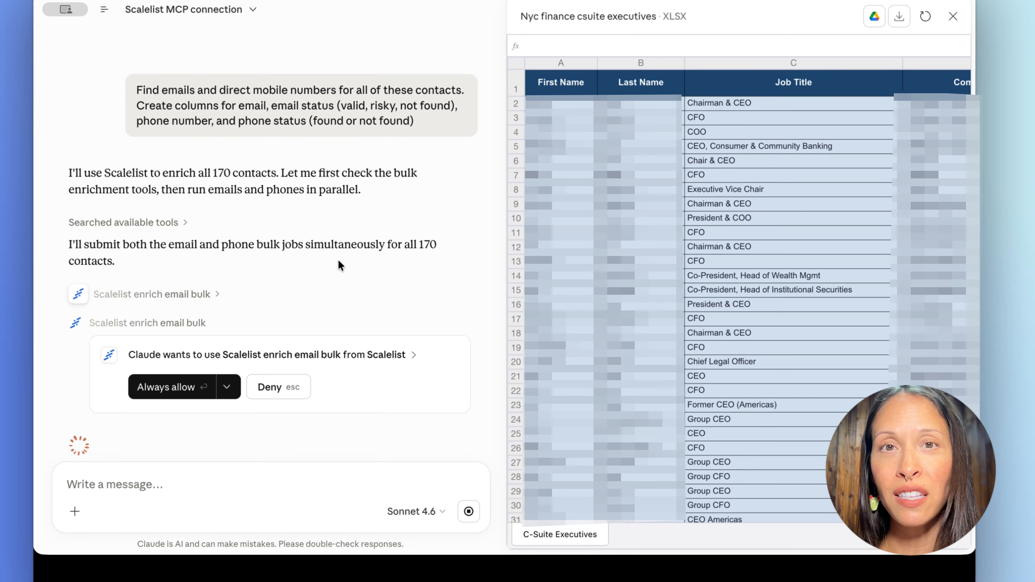
Examine the email and phone enrichment summary and the new email and phone columns in the enriched spreadsheet
scroll(204, 349, "down", 2)
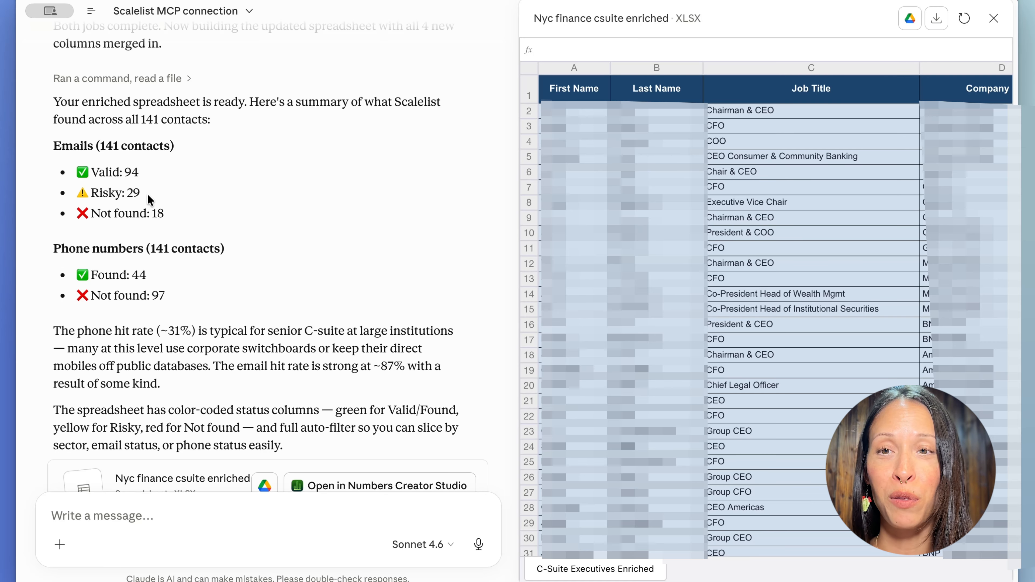
left_click_drag(145, 194, 81, 174)
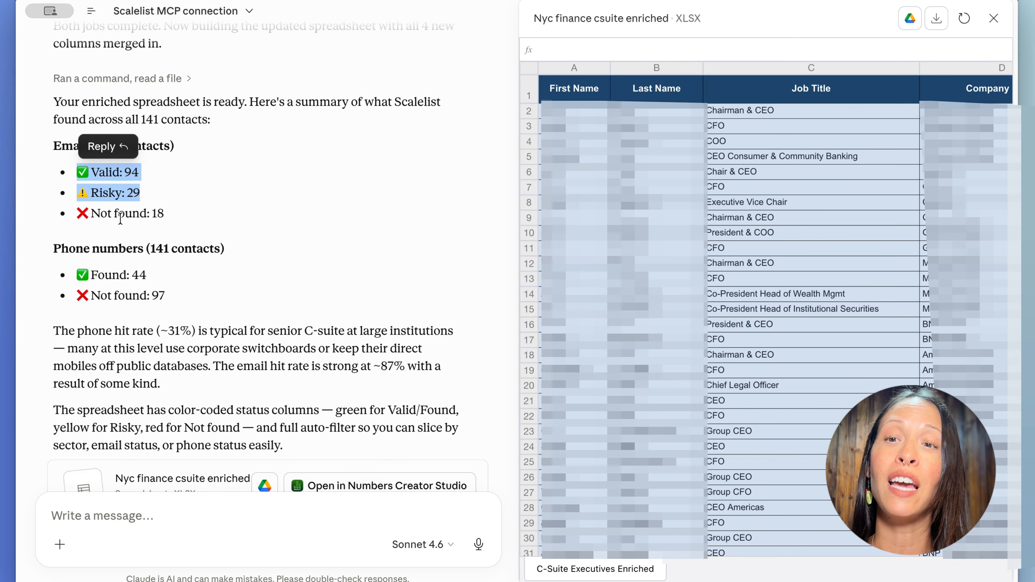
scroll(117, 212, "down", 2)
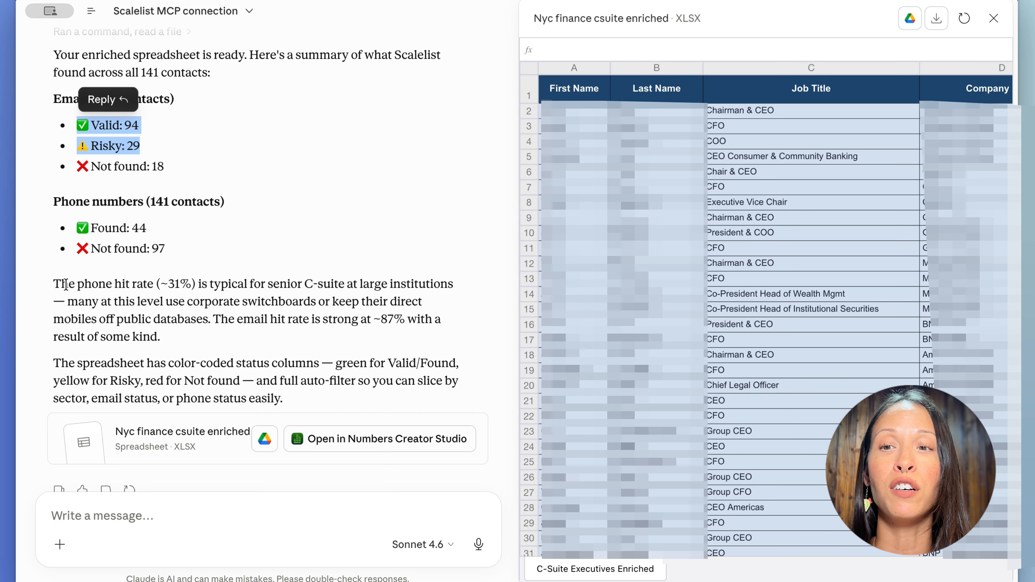
left_click_drag(65, 284, 225, 339)
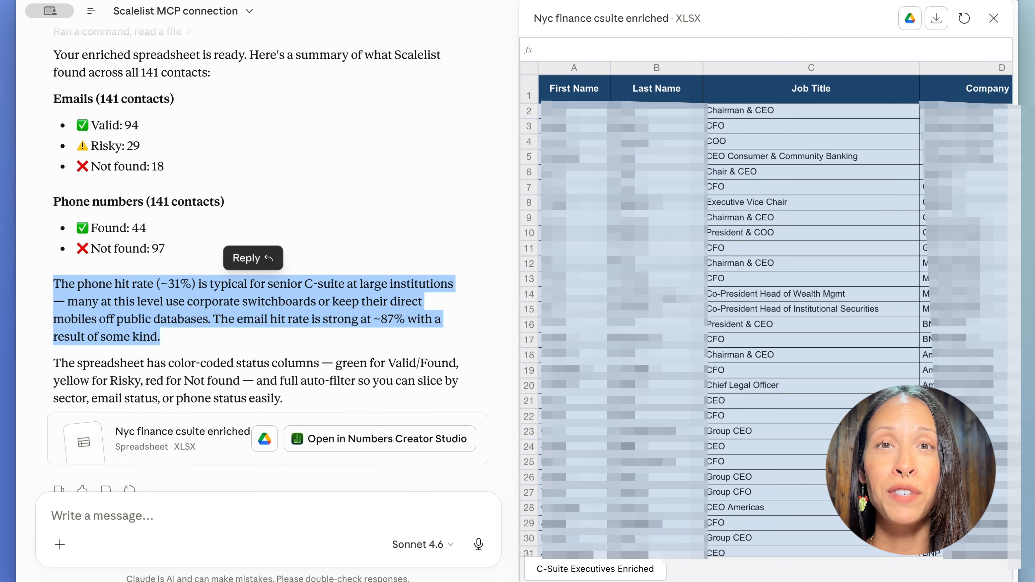
scroll(731, 299, "down", 10)
scroll(731, 299, "right", 5)
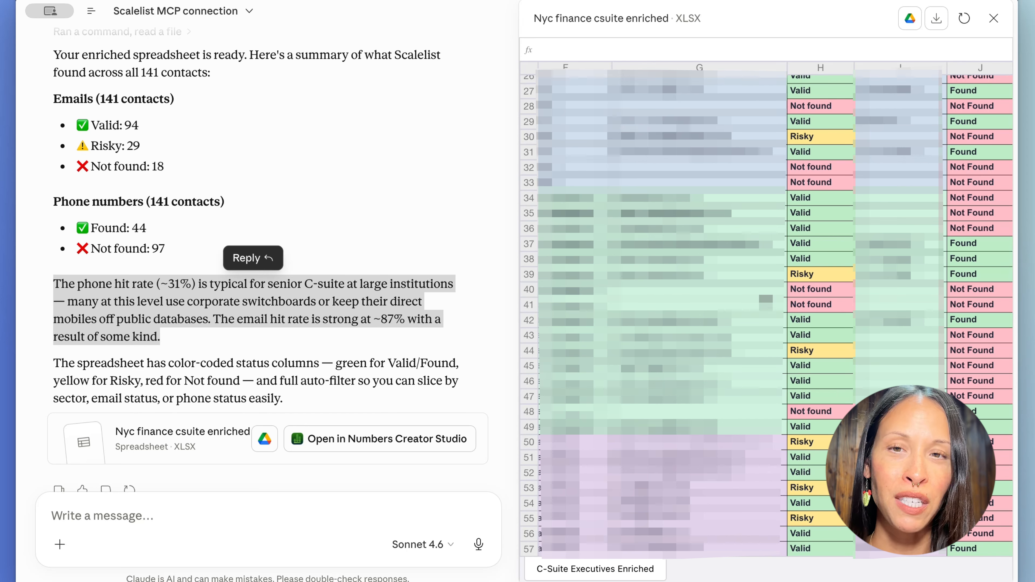
scroll(724, 86, "up", 10)
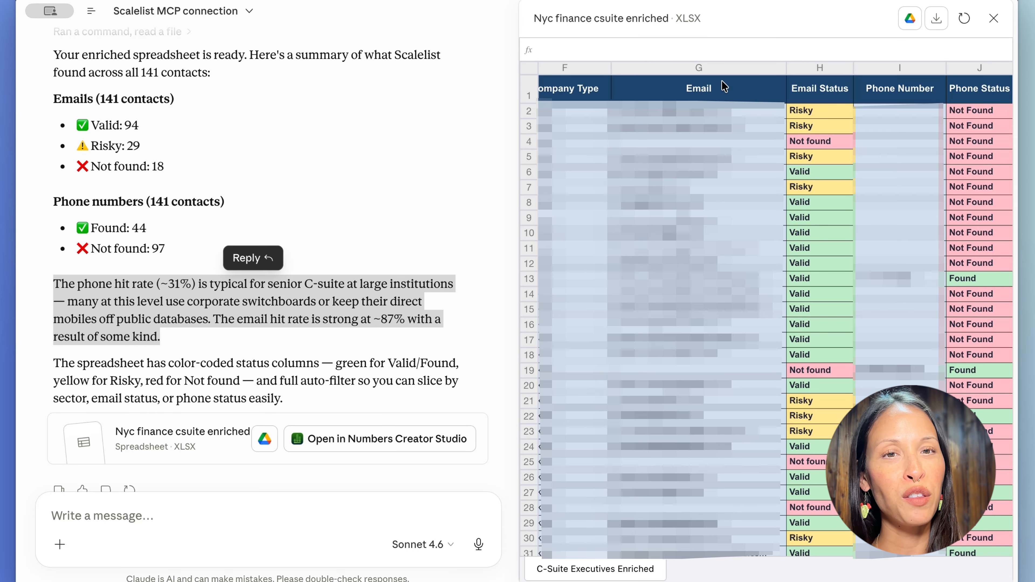